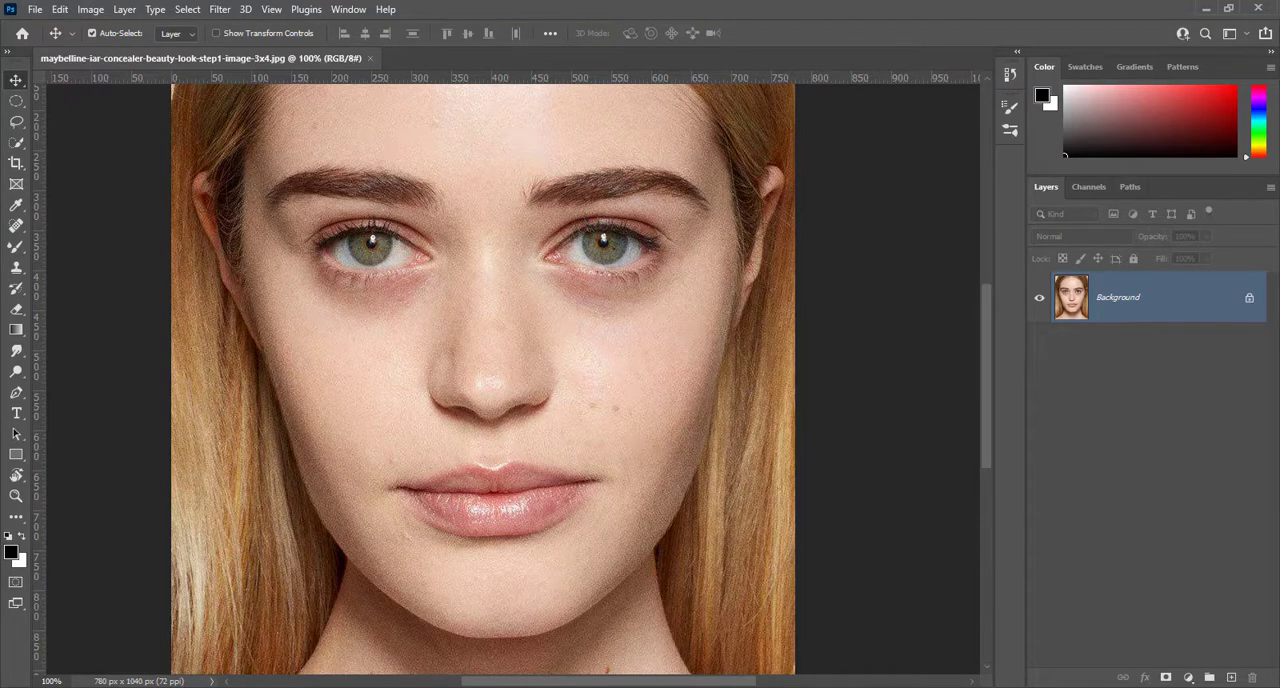
Duplicate the Background layer and convert the copy to a smart object
mouse_move(293, 687)
key("ctrl+0")
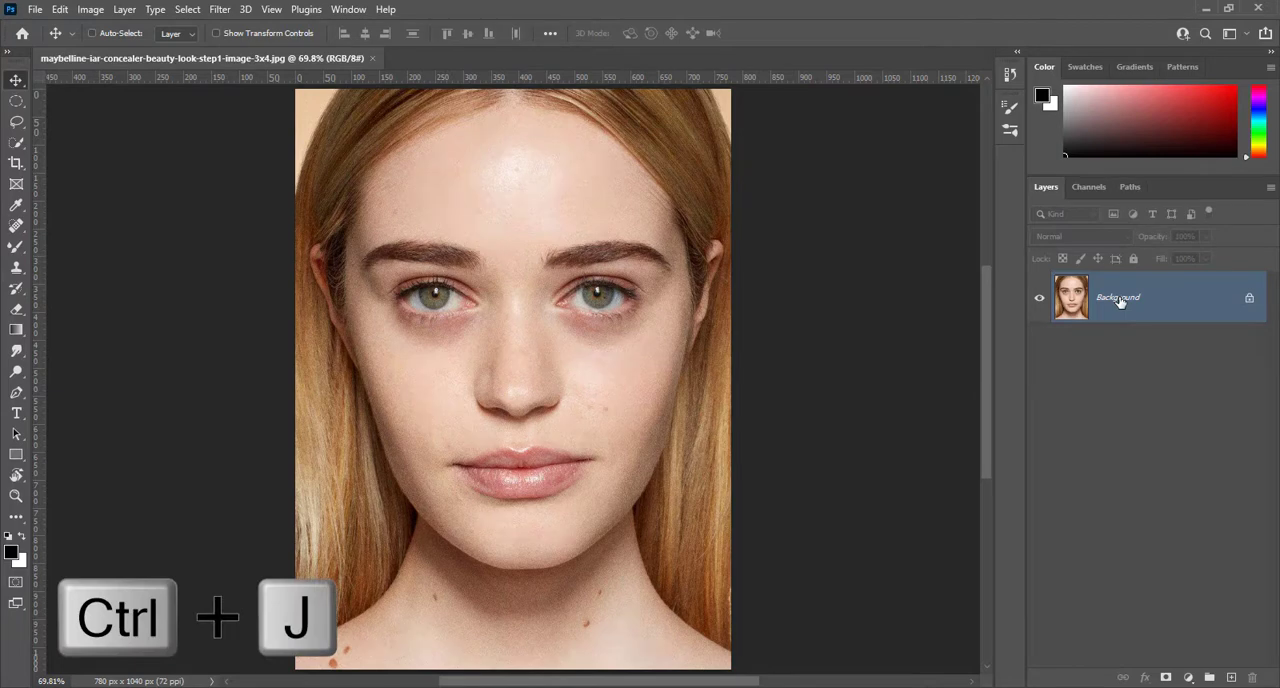
key("ctrl+j")
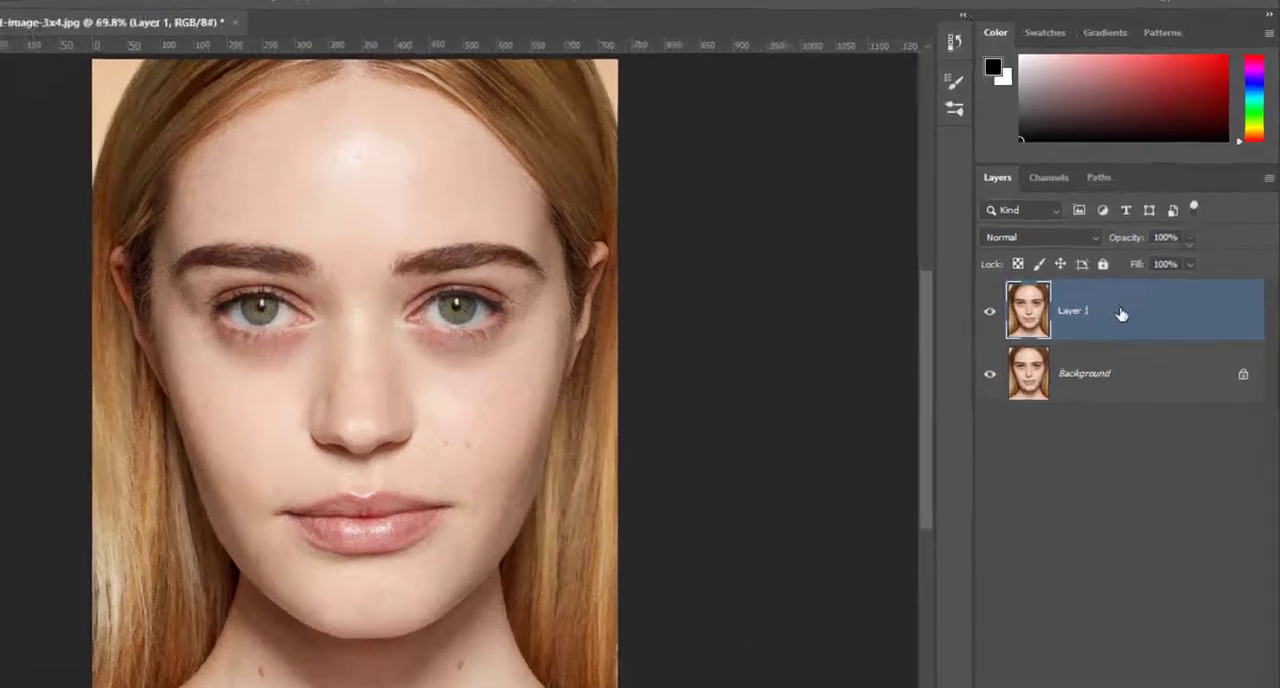
right_click(1148, 300)
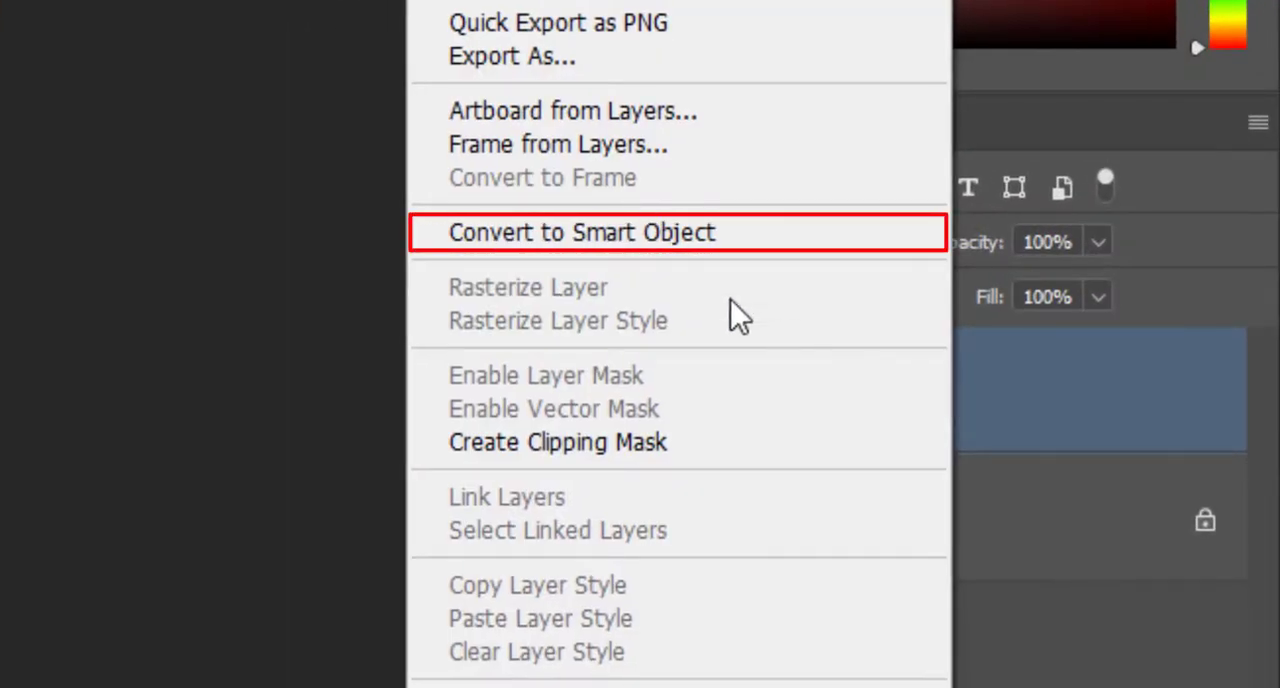
left_click(661, 242)
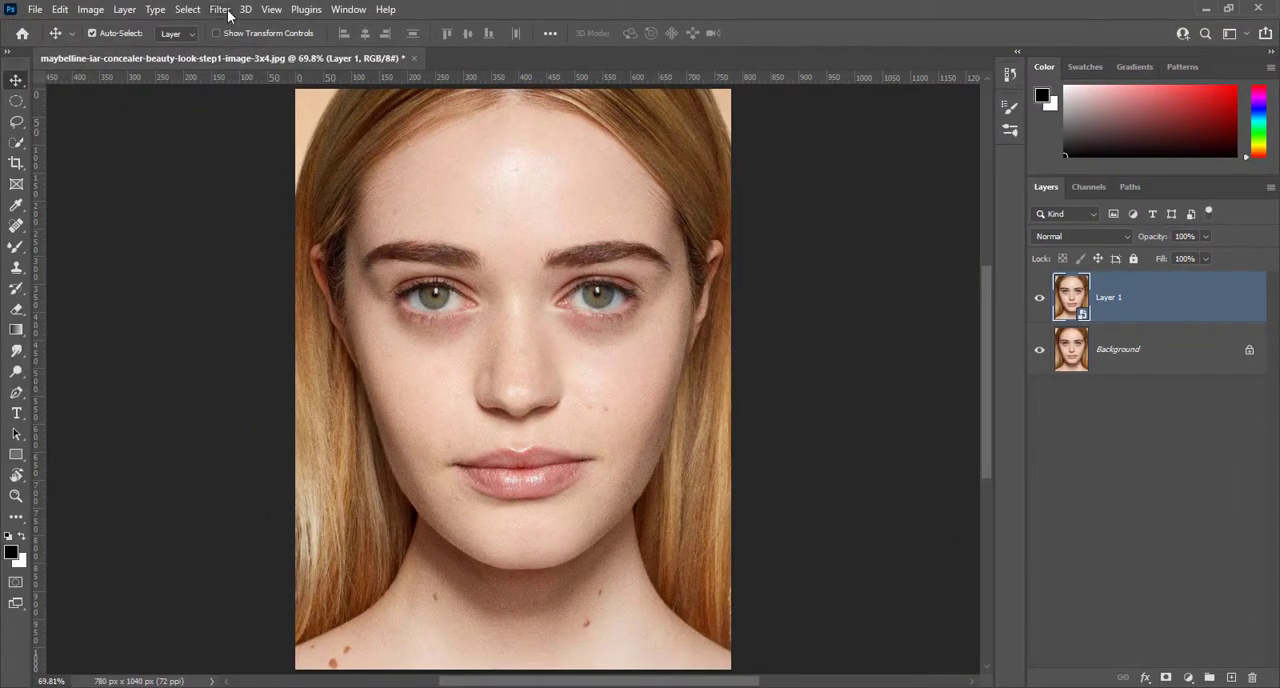
Apply Reduce Noise to Layer 1 with Strength 10, Preserve Details 0%, Reduce Color Noise 100%, Sharpen Details 0% and Remove JPEG Artifact on
left_click(220, 10)
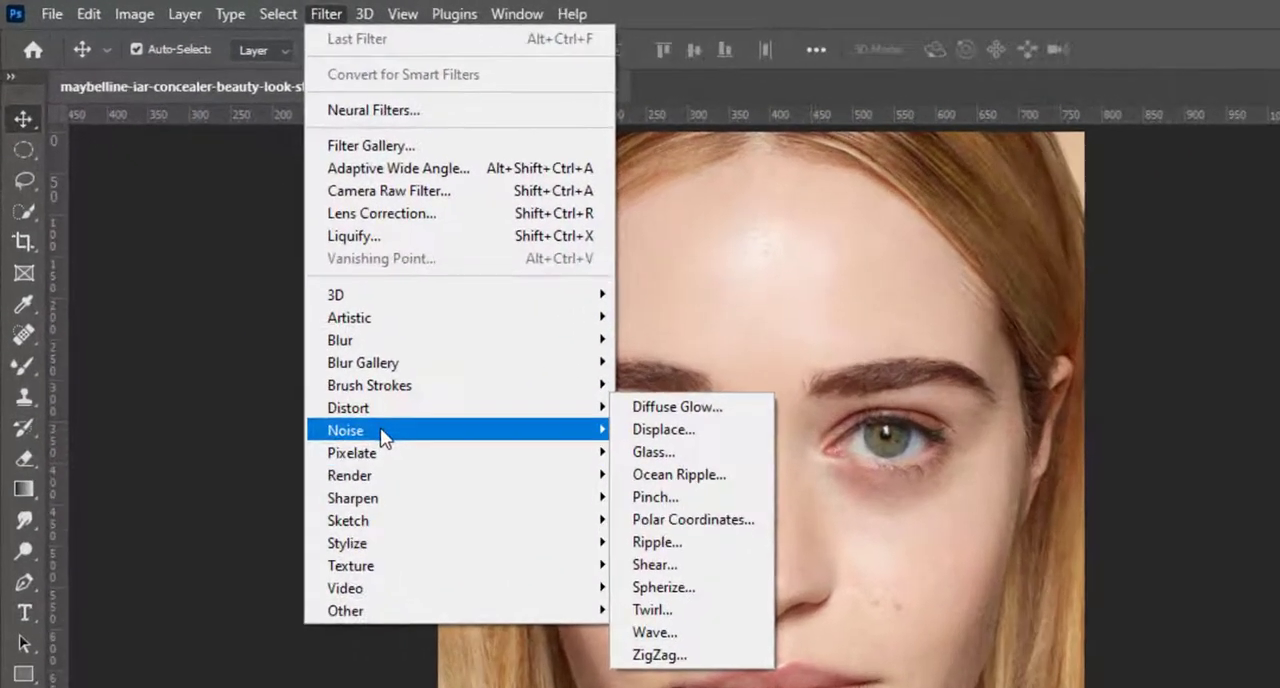
mouse_move(287, 292)
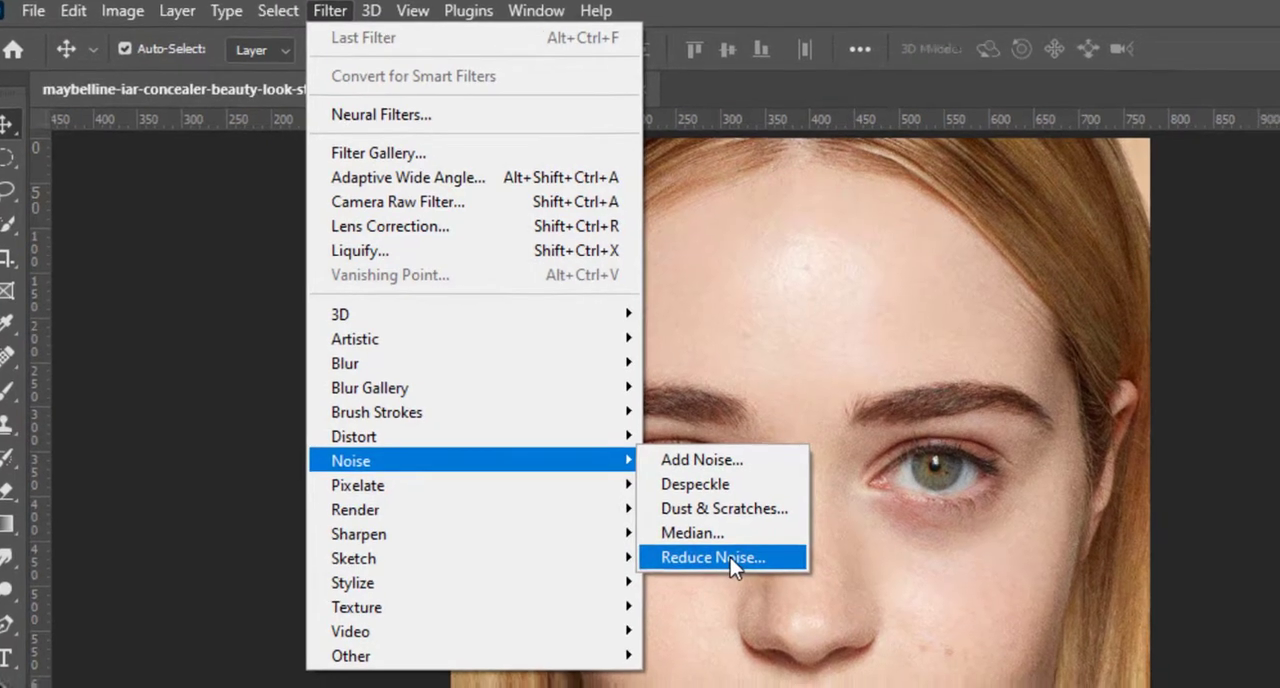
left_click(760, 570)
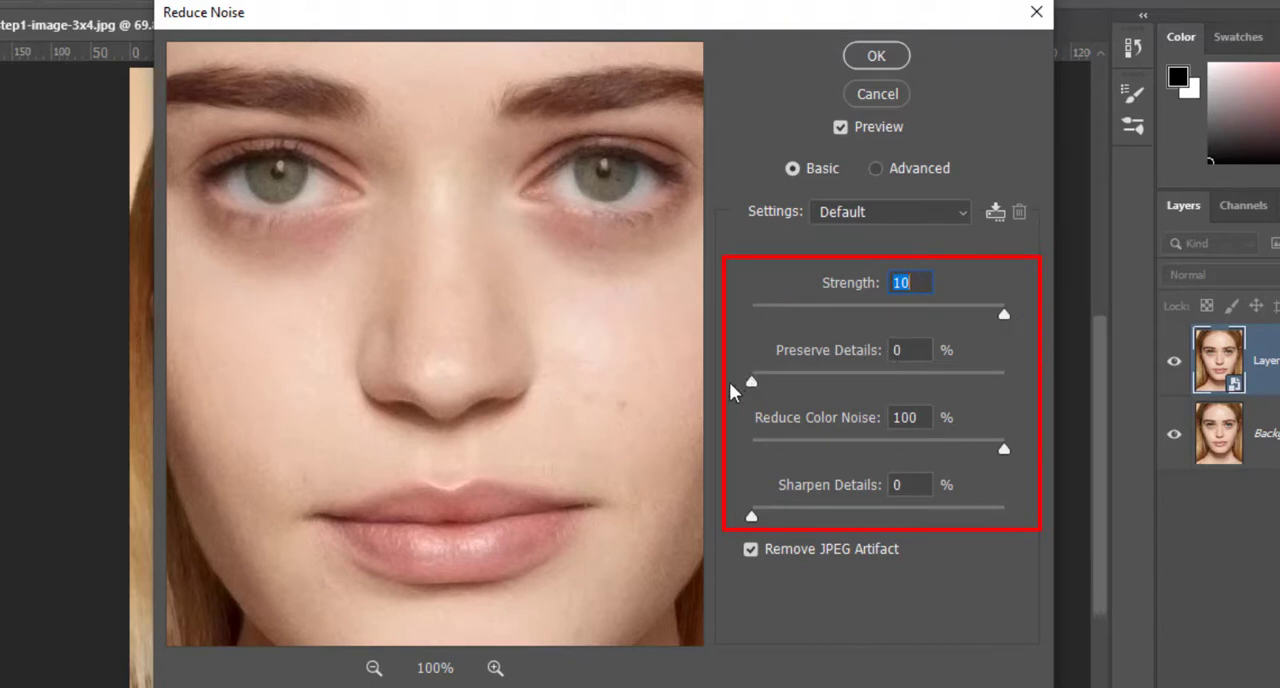
key("Tab")
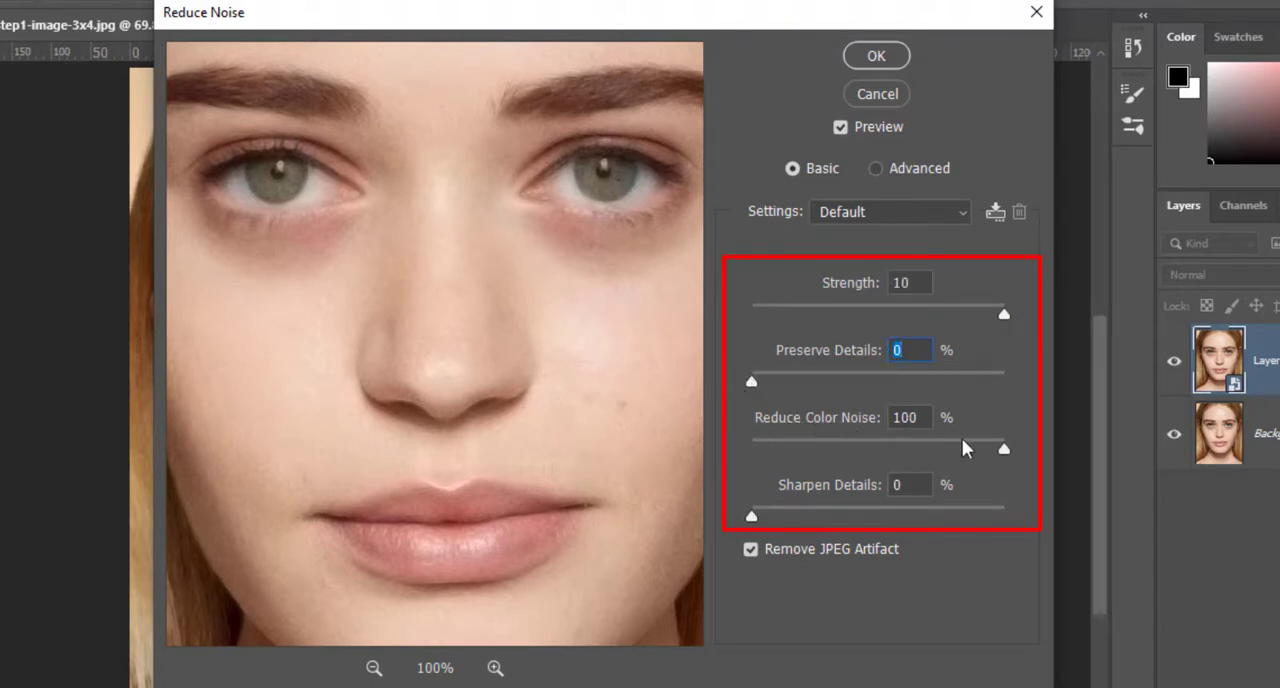
left_click_drag(992, 445, 1023, 449)
left_click_drag(753, 516, 744, 524)
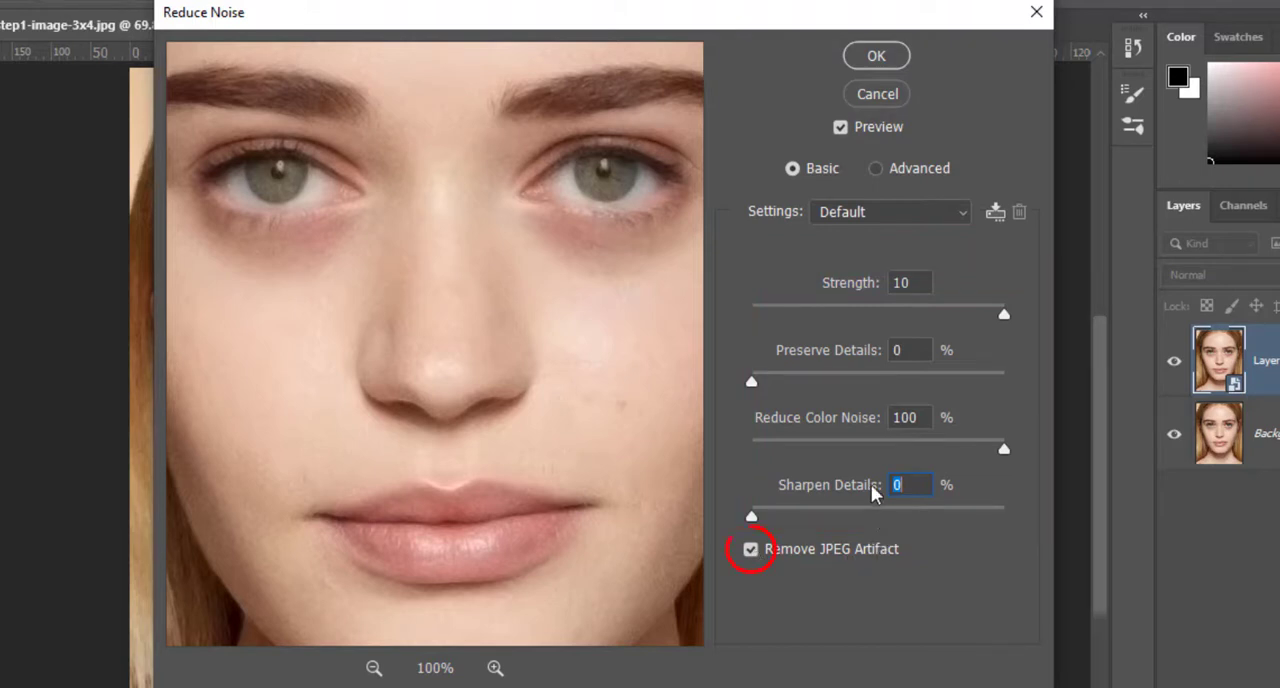
left_click(889, 56)
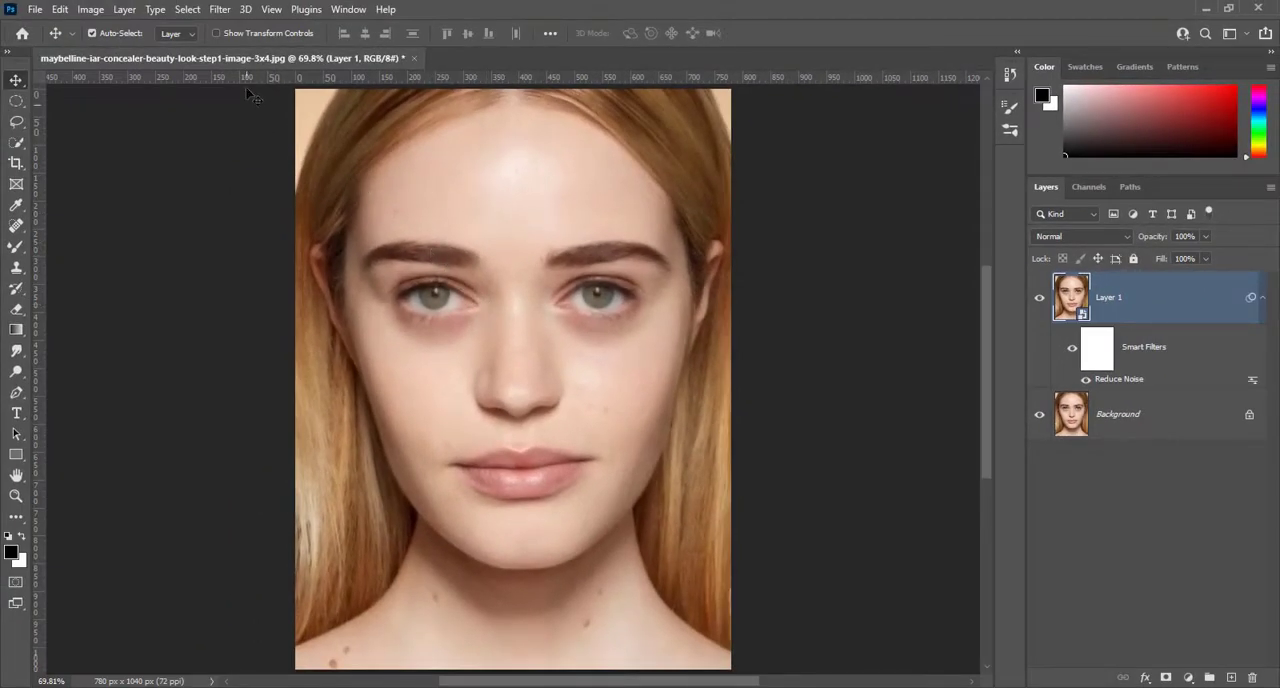
Apply the Camera Raw Filter to Layer 1 with Sharpening 100, Noise Reduction 50 and Color Noise Reduction 100
left_click(228, 14)
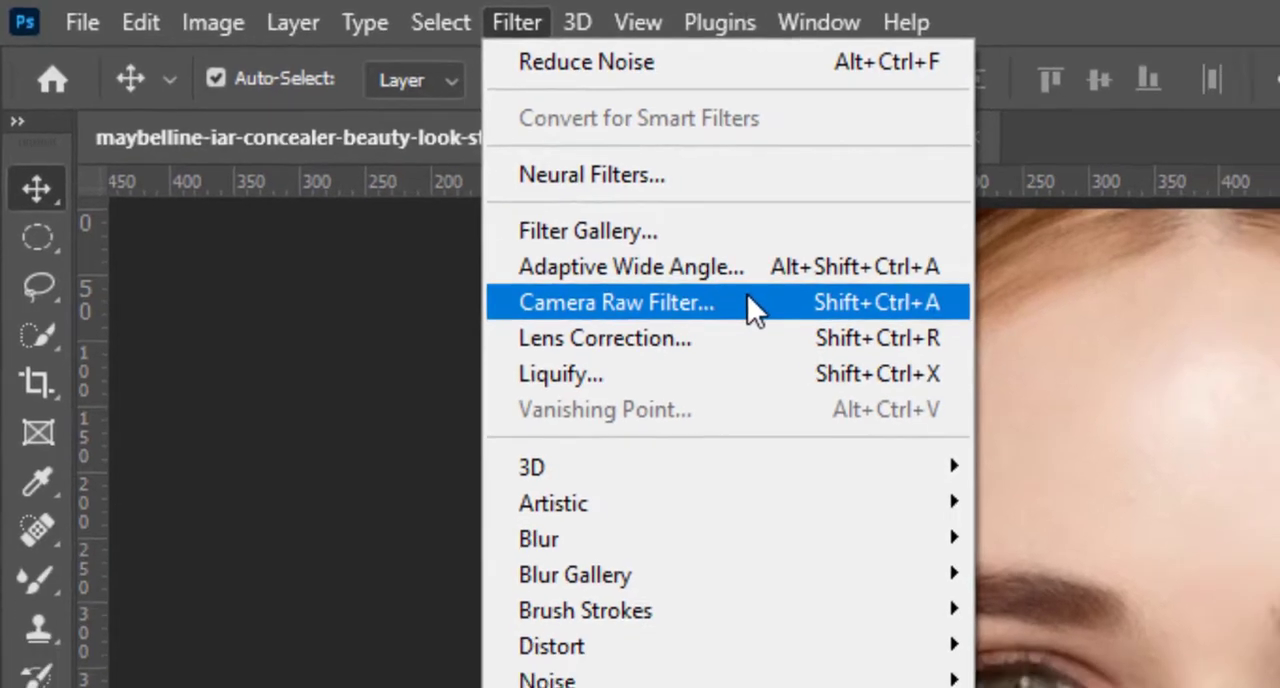
left_click(800, 323)
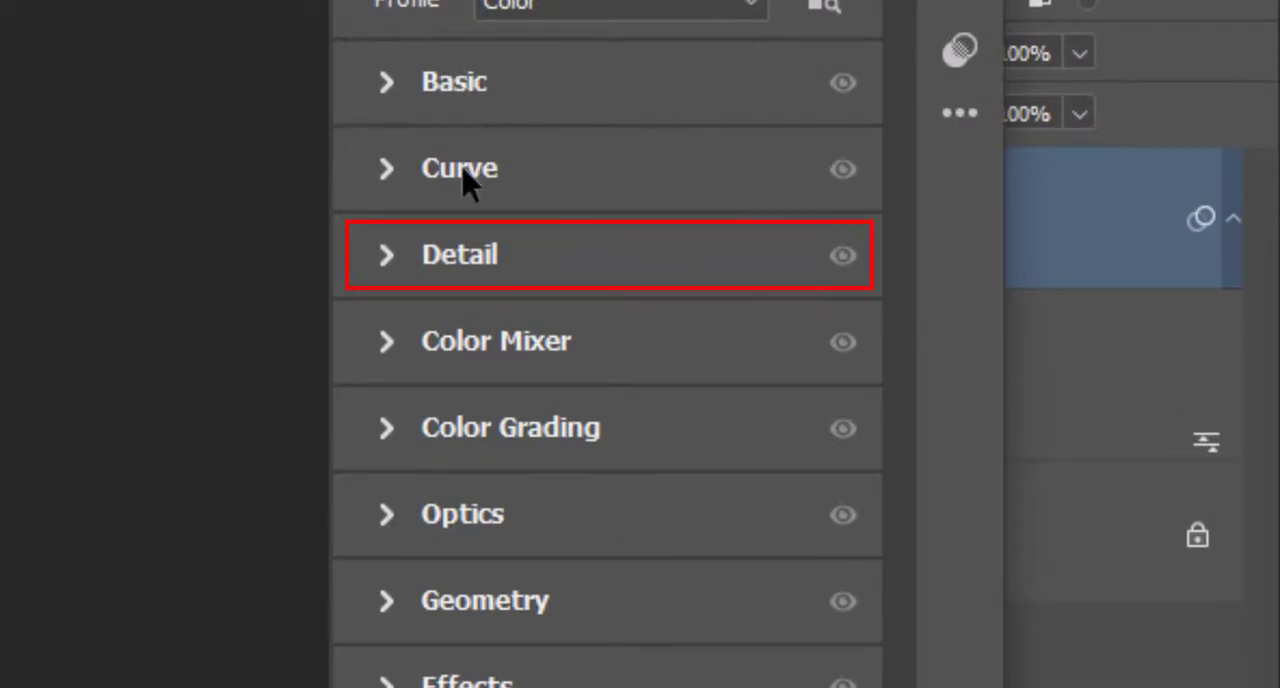
left_click(388, 256)
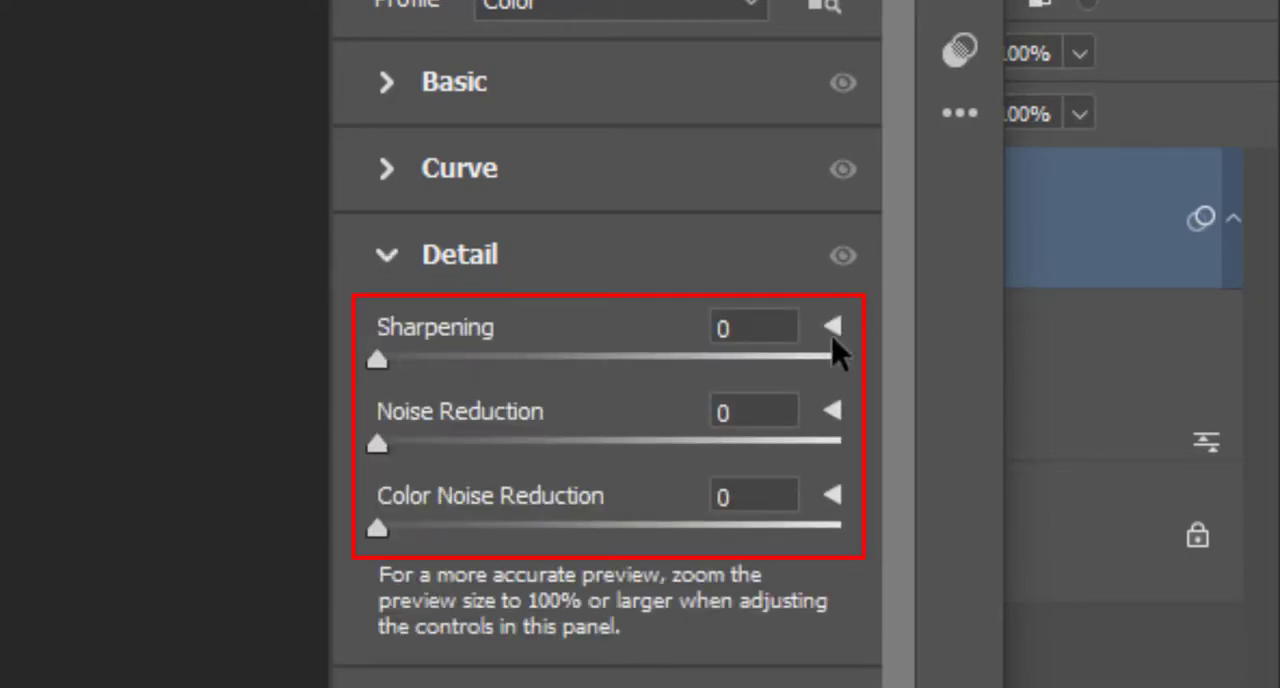
left_click(780, 325)
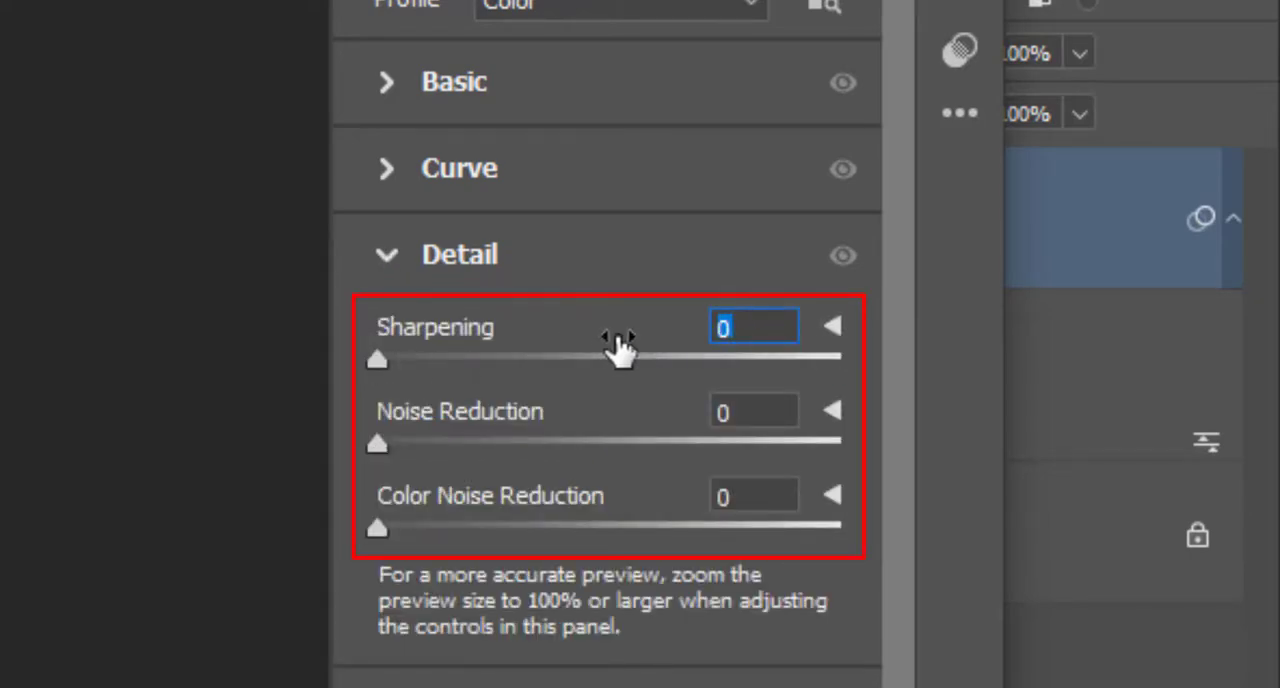
type("100")
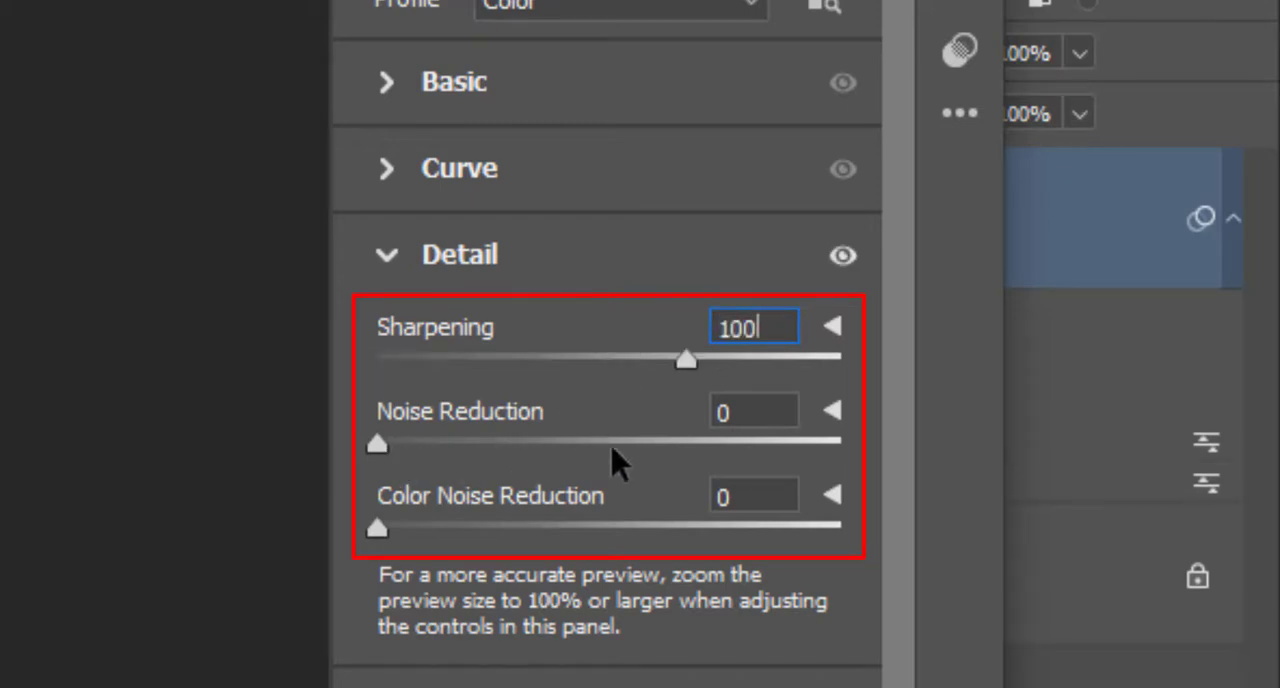
left_click(755, 408)
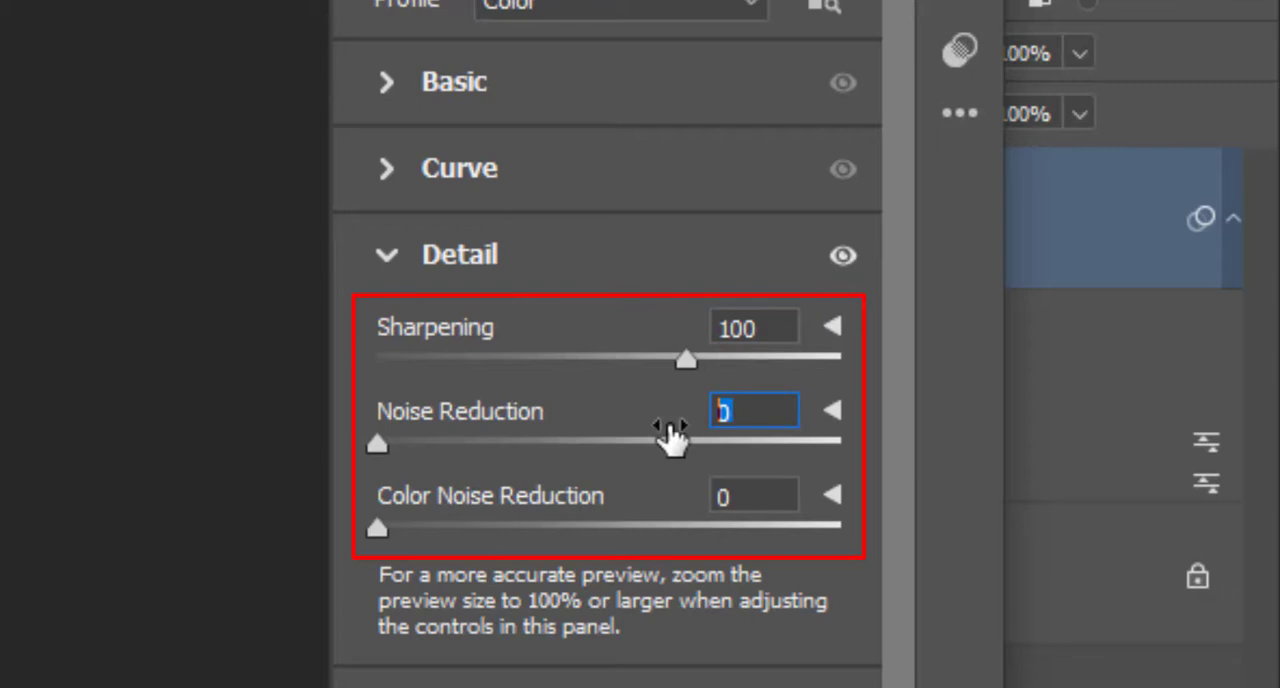
type("50")
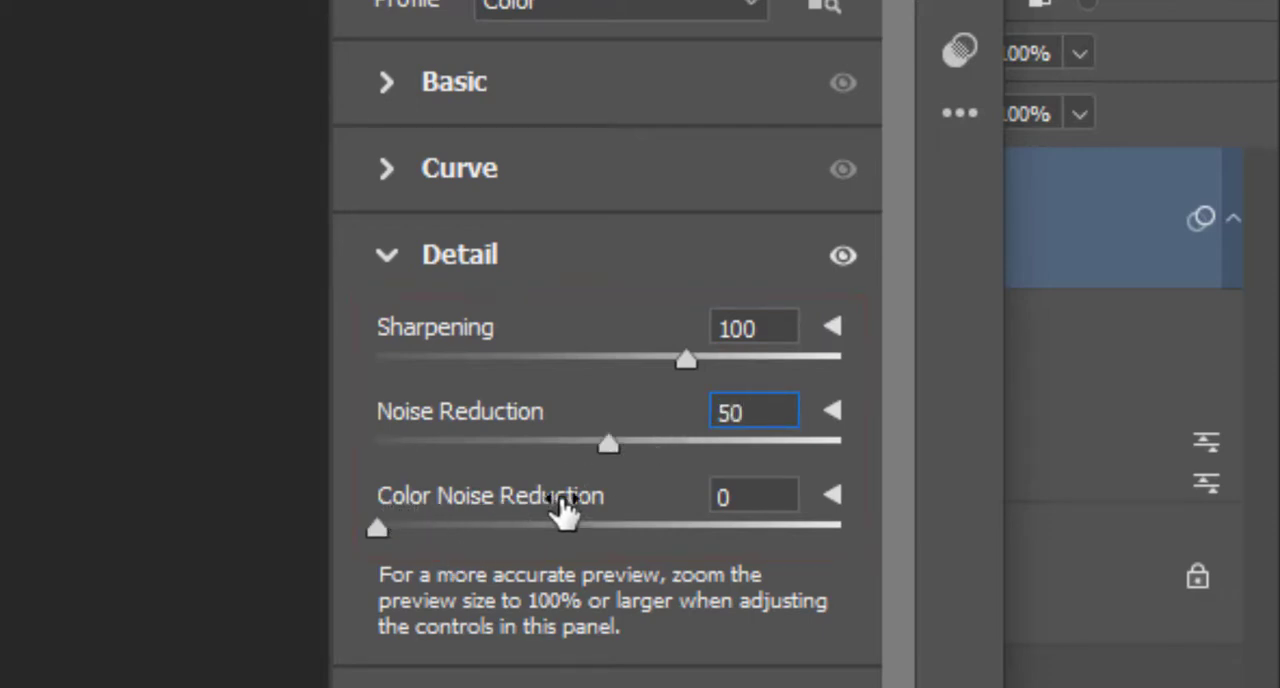
left_click(752, 495)
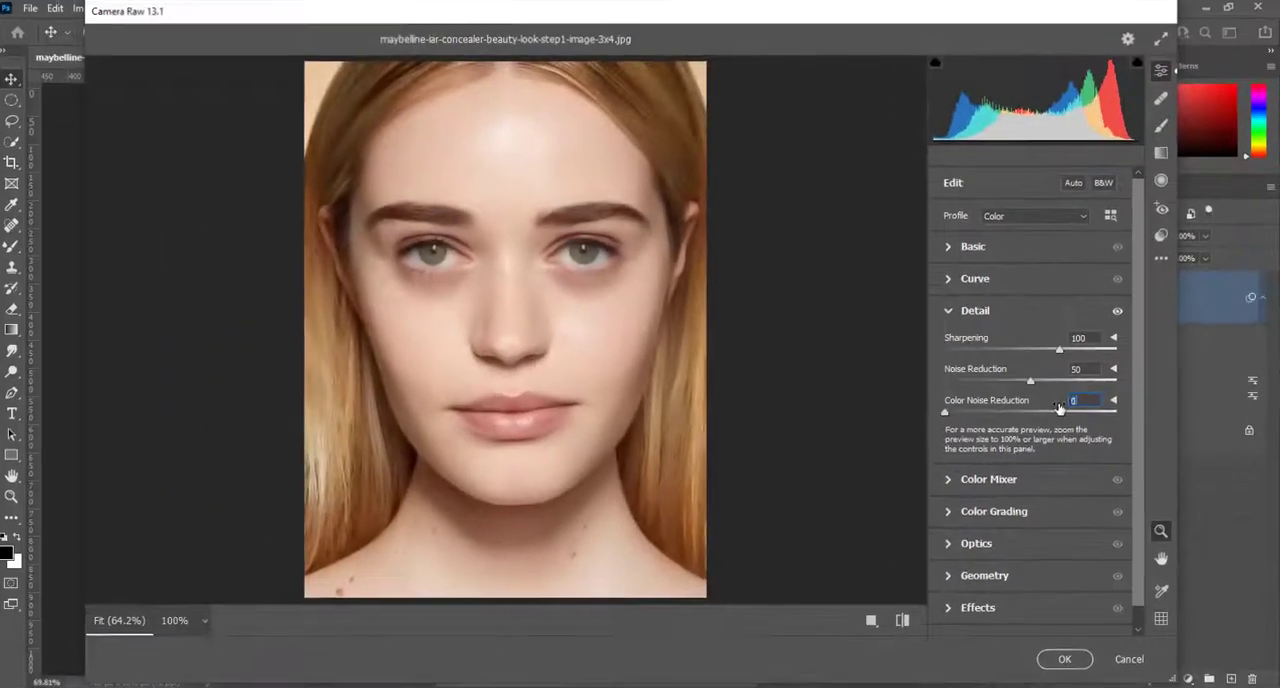
type("100")
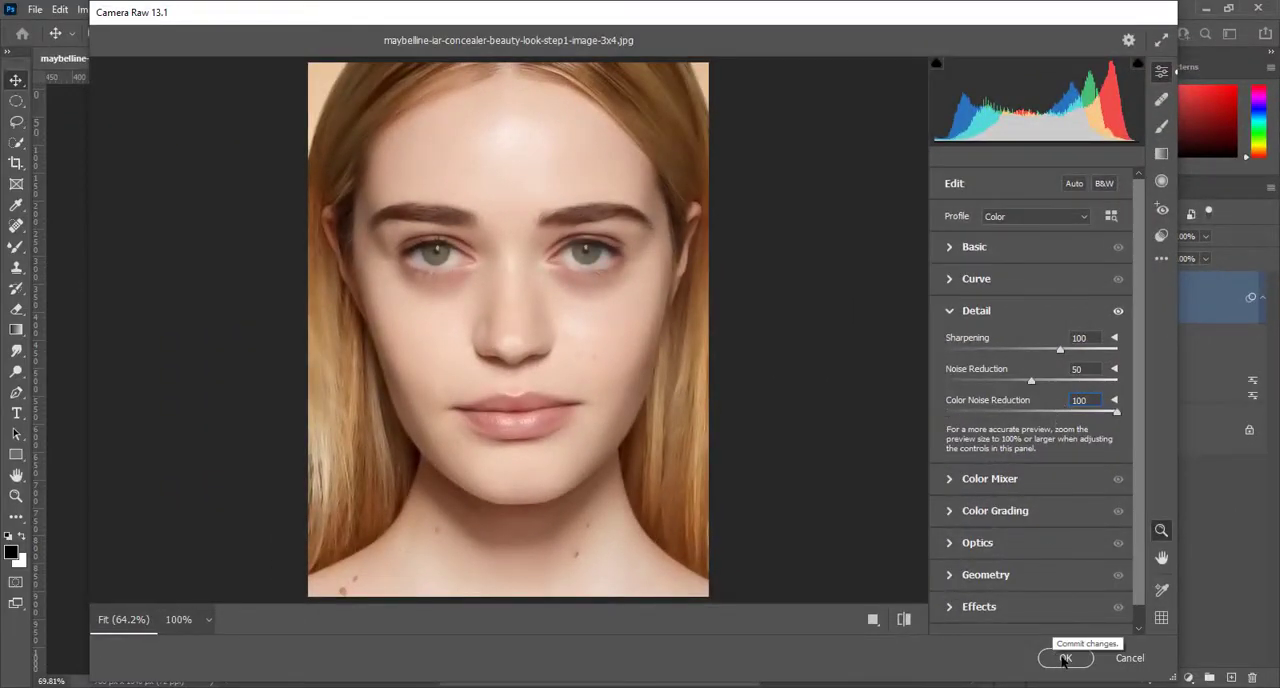
left_click(1065, 659)
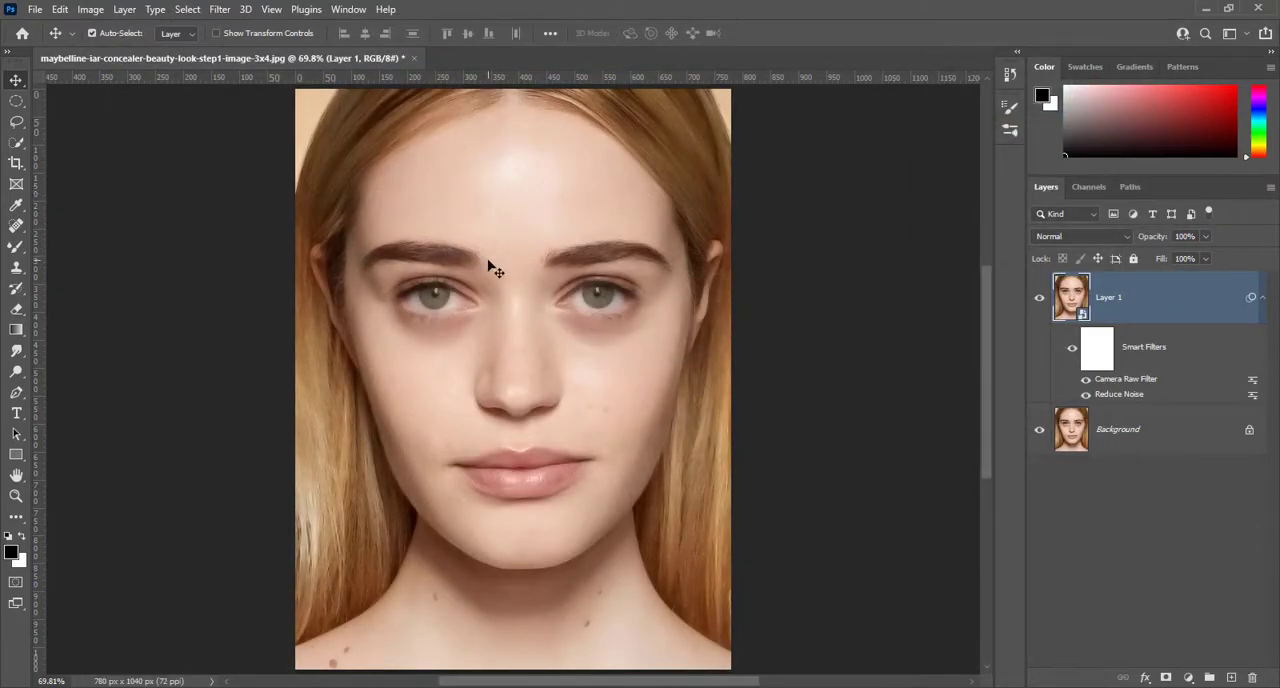
Apply Smart Sharpen to Layer 1 with Amount 100%, Radius 3.0 px, Reduce Noise 20% and Gaussian Blur removal
key("ctrl+1")
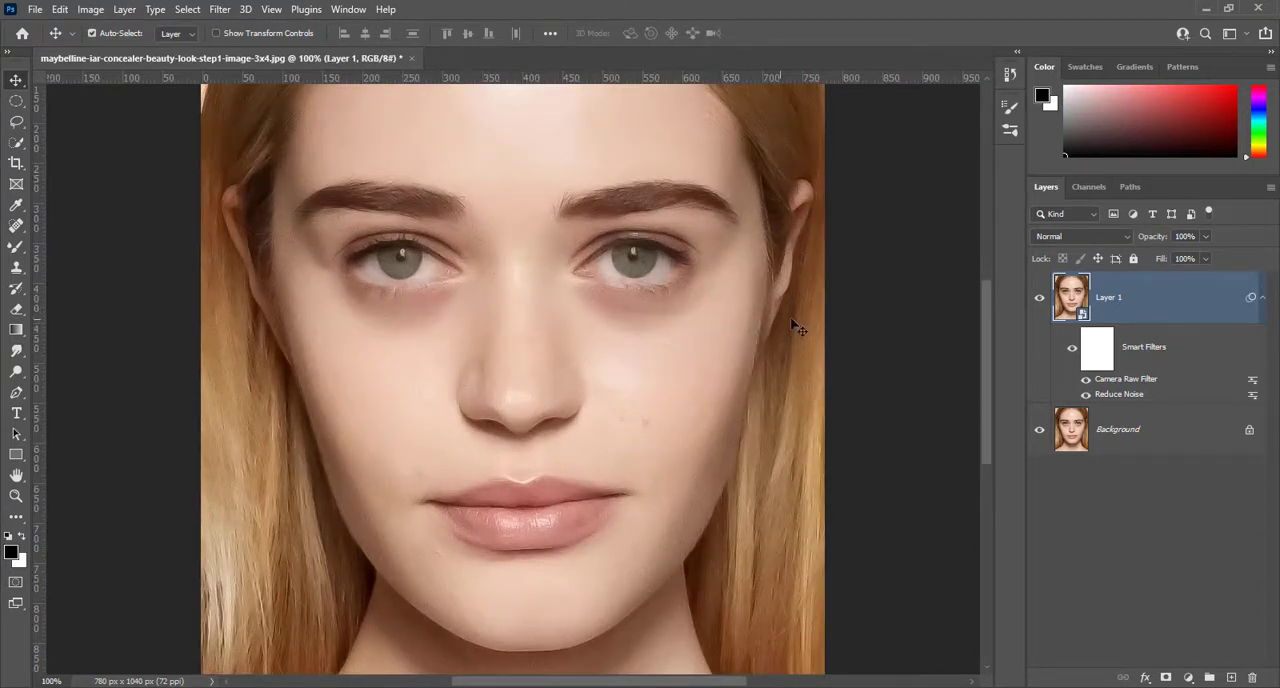
left_click(1039, 304)
left_click(1039, 304)
left_click(220, 10)
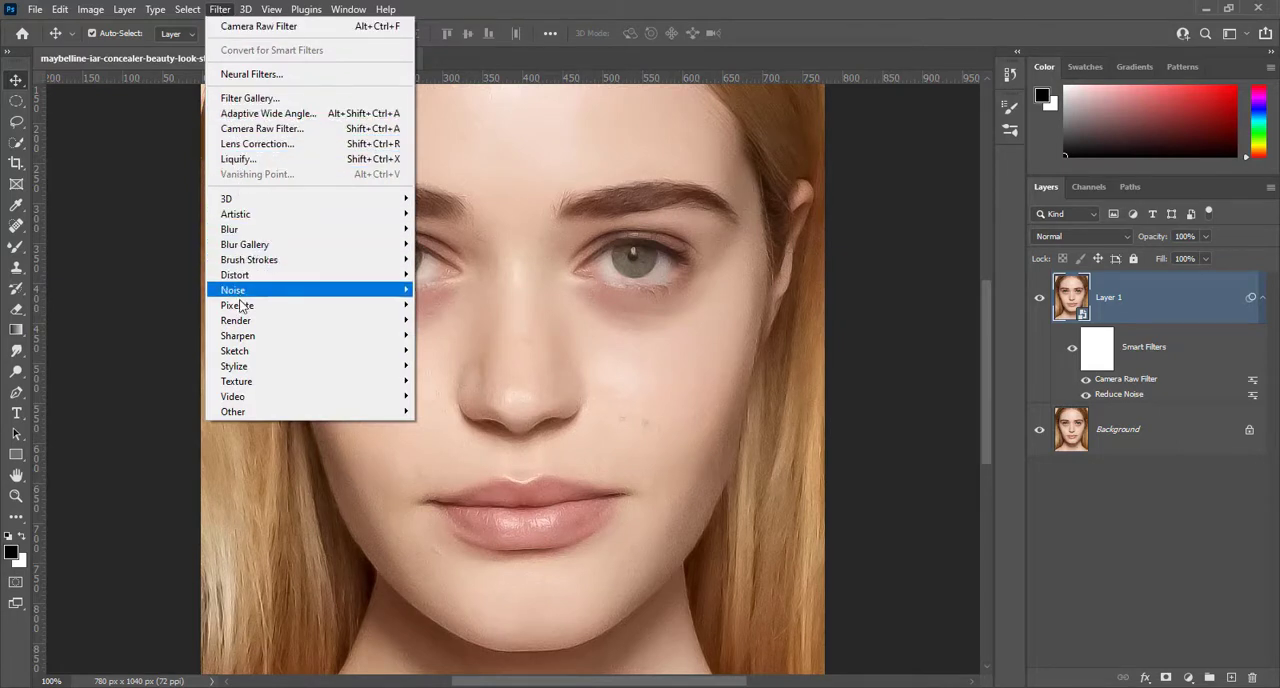
mouse_move(252, 368)
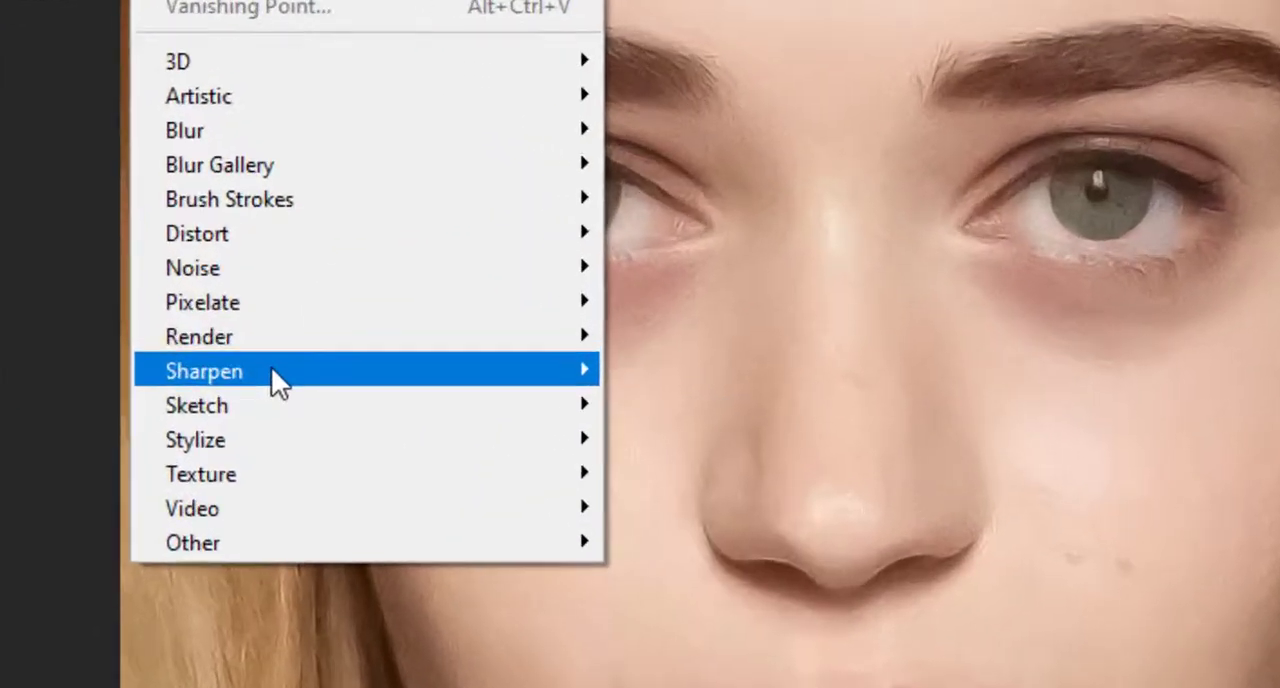
mouse_move(268, 337)
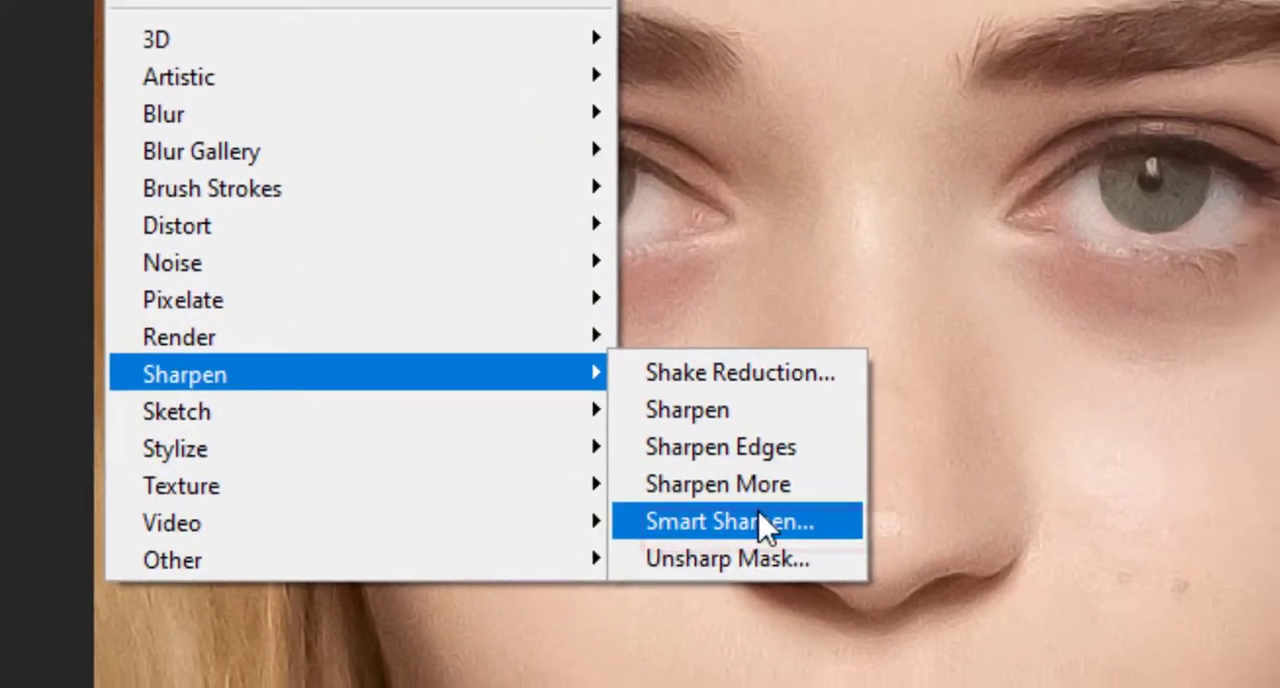
left_click(798, 533)
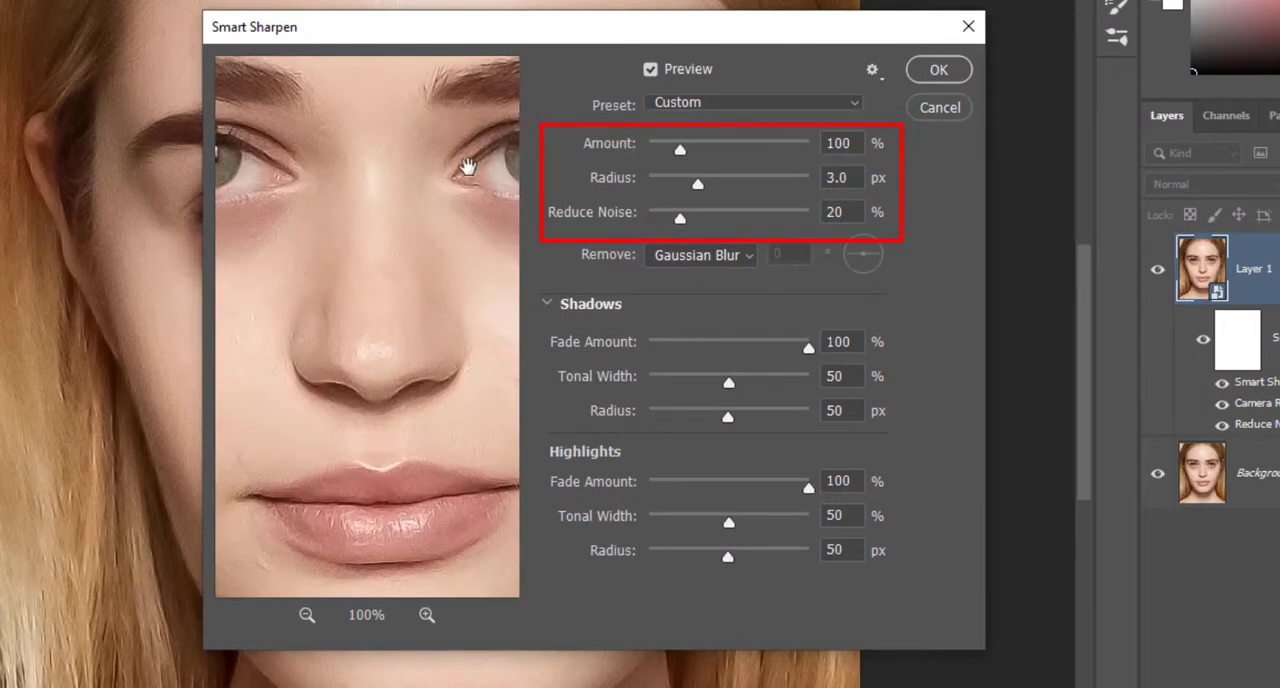
left_click_drag(469, 165, 351, 271)
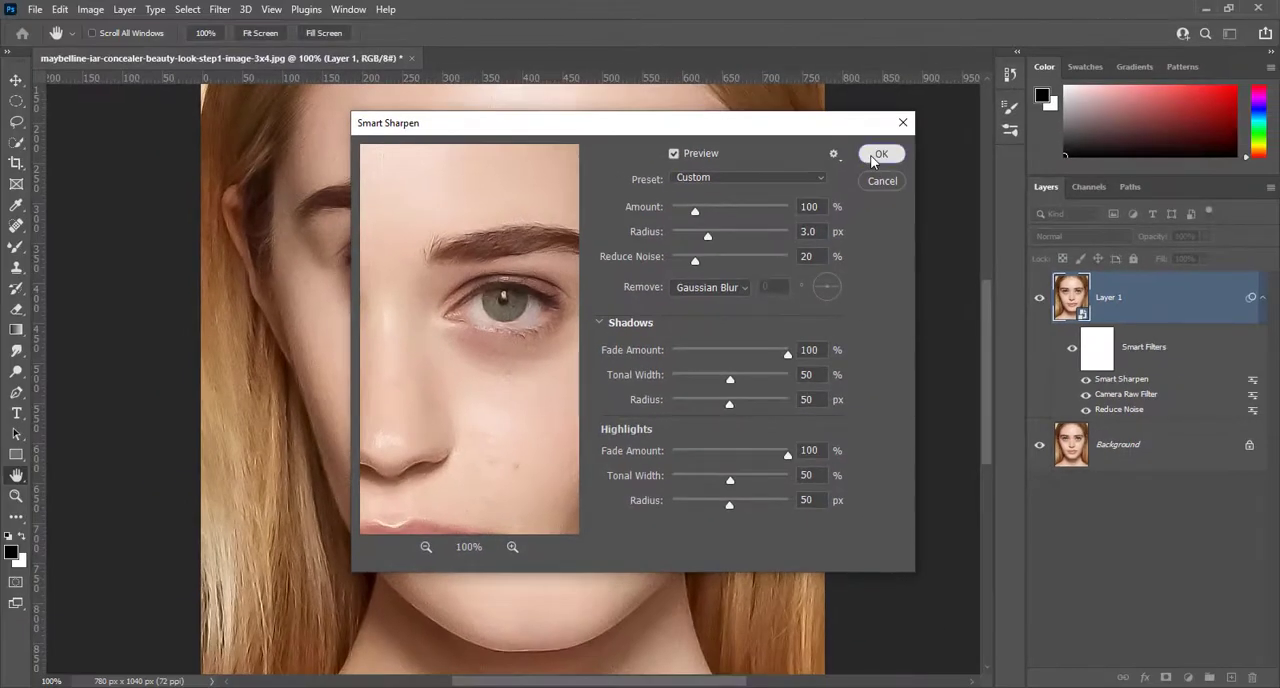
left_click(896, 127)
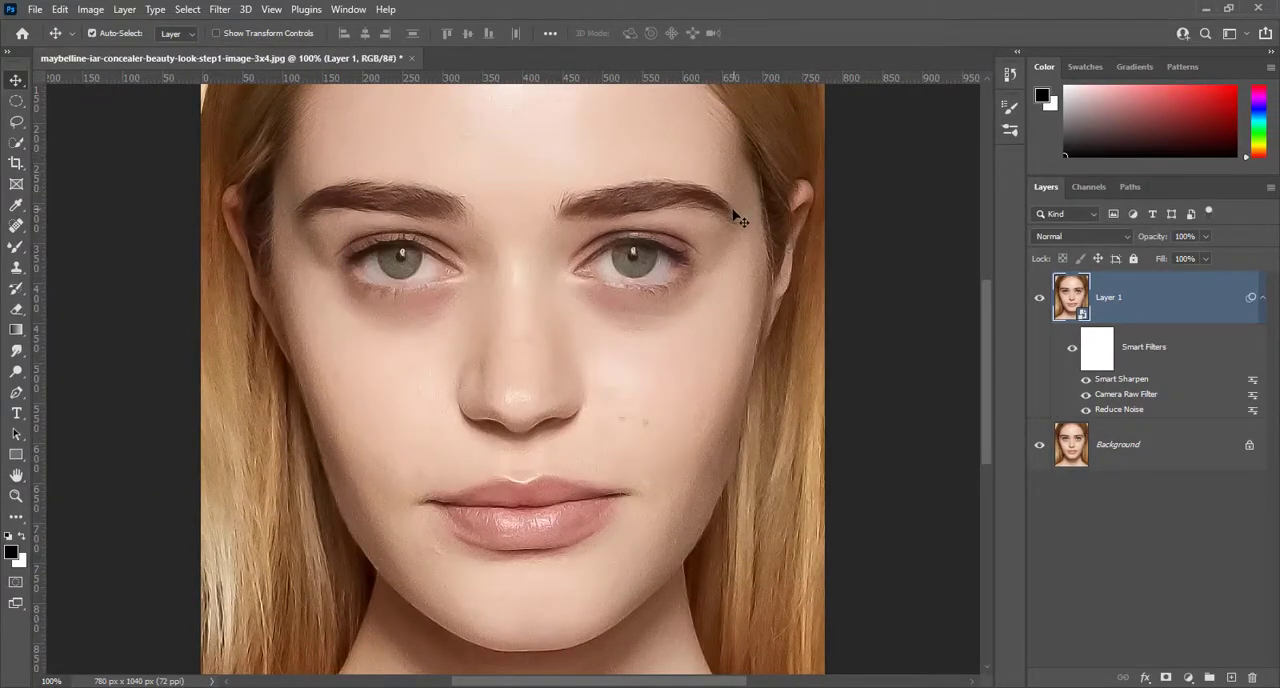
Compare the portrait with and without the filtered Layer 1, examining the face close up and as a whole
key("ctrl")
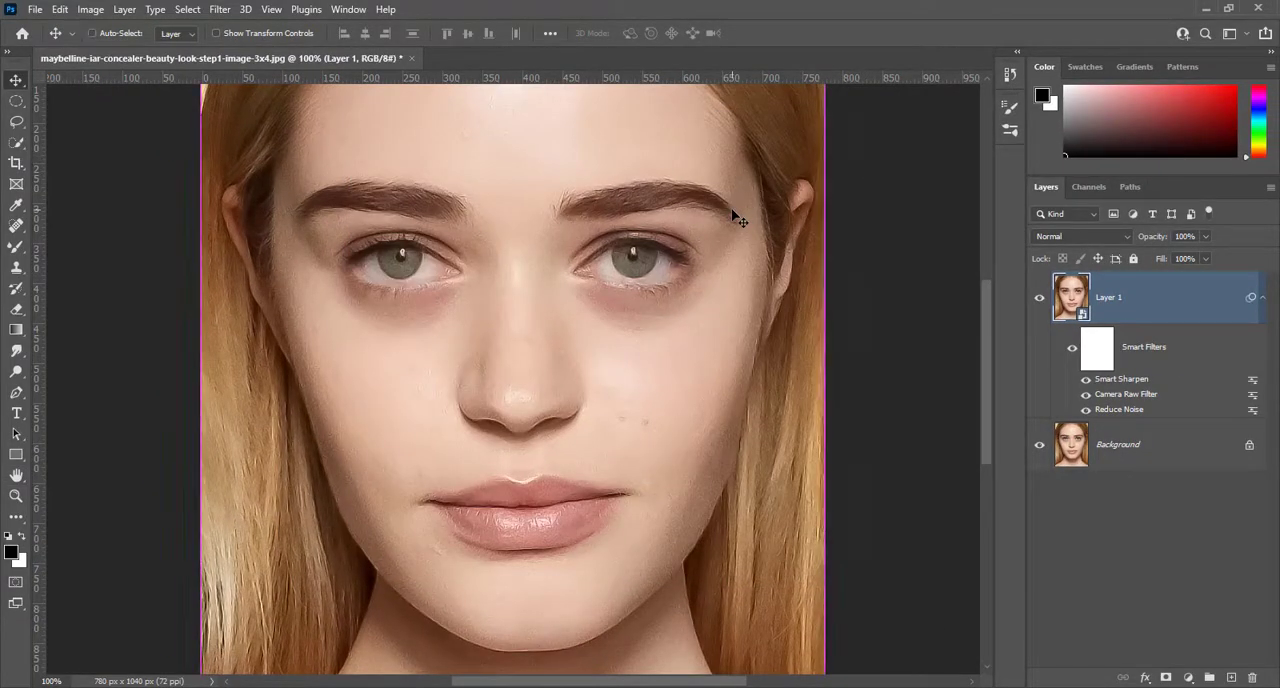
left_click(1040, 302)
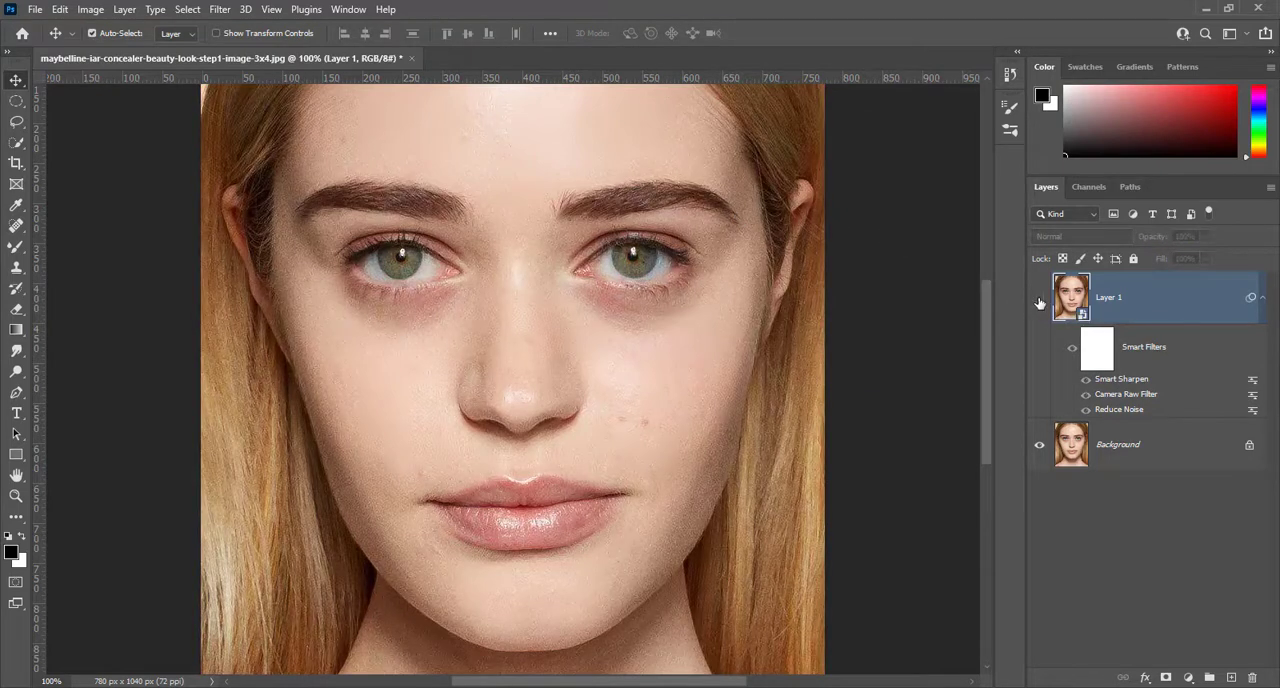
scroll(705, 352, "up", 1)
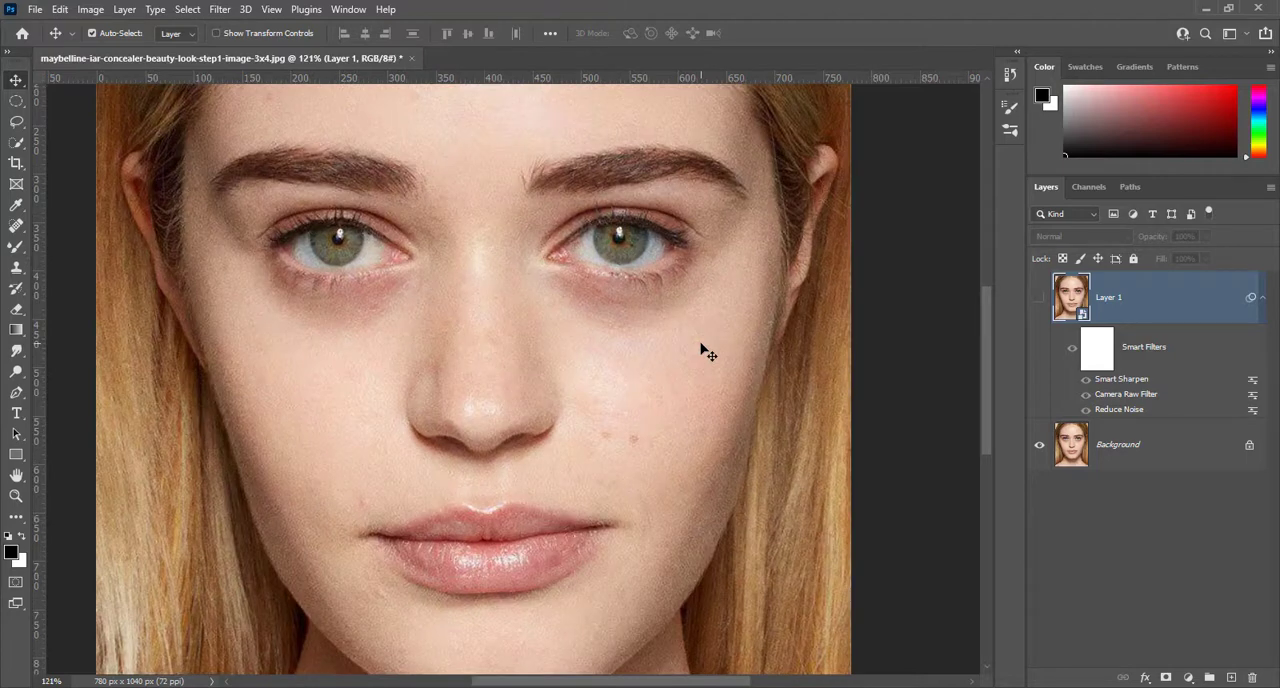
left_click(1038, 300)
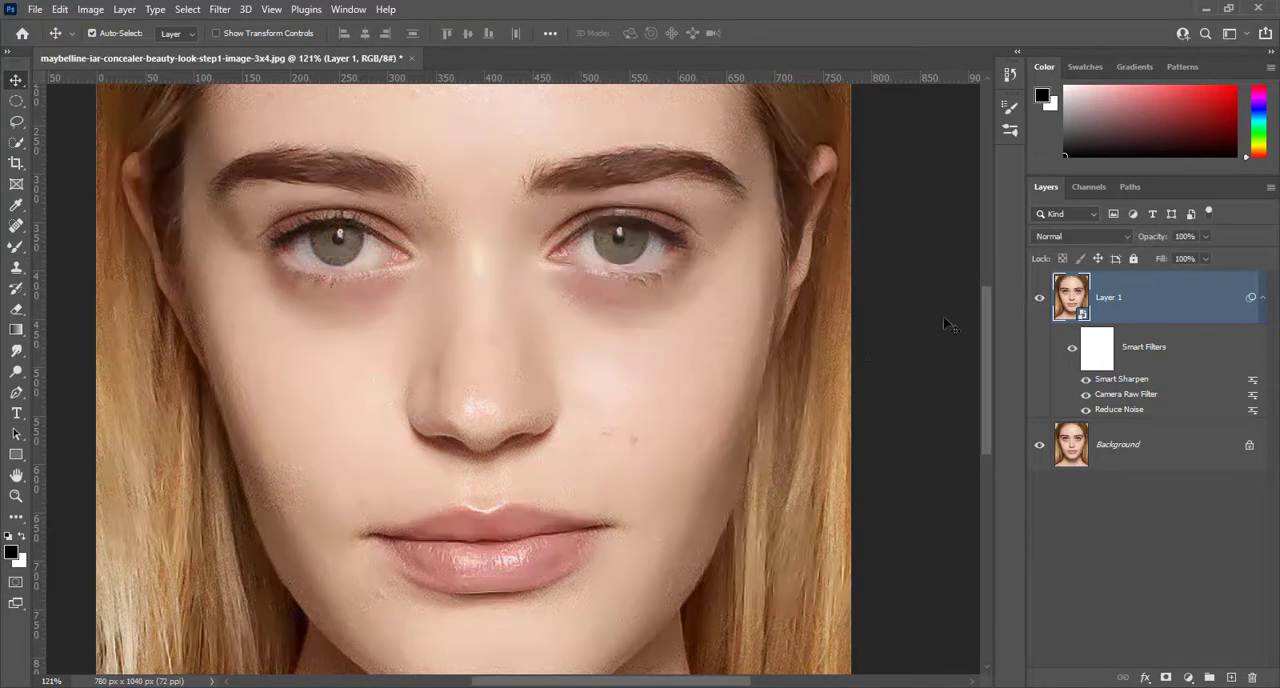
scroll(855, 344, "down", 2)
scroll(855, 344, "up", 1)
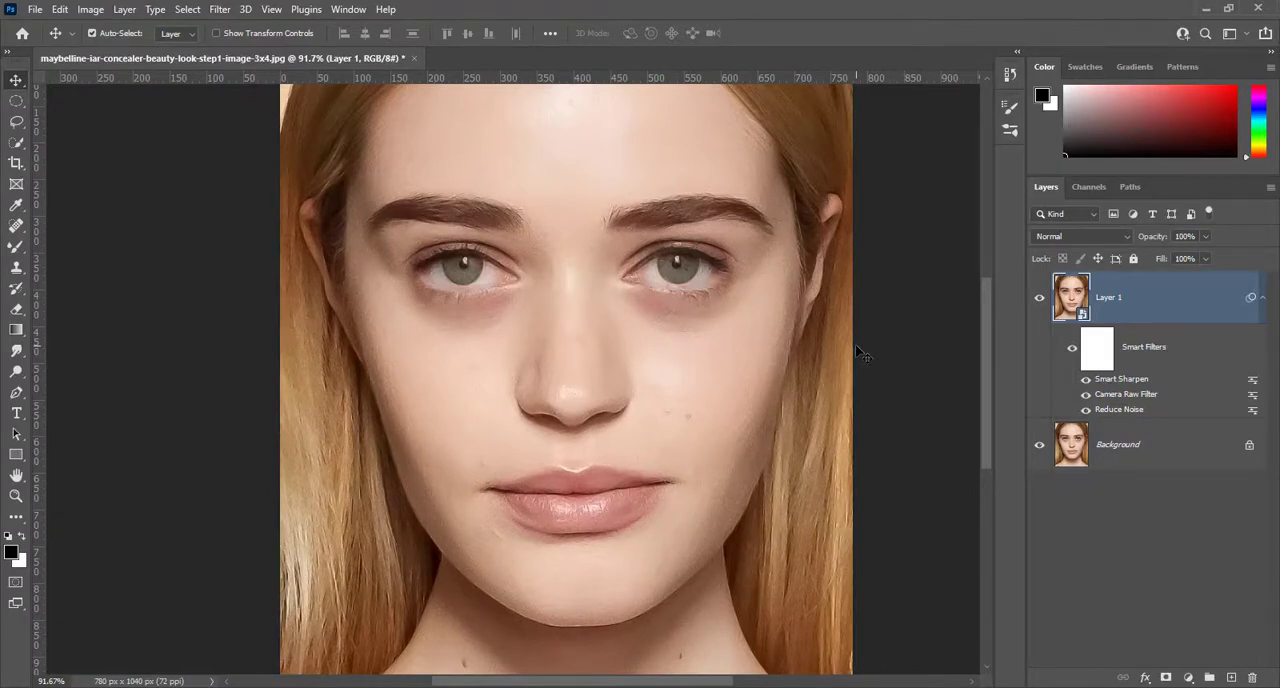
scroll(855, 344, "down", 2)
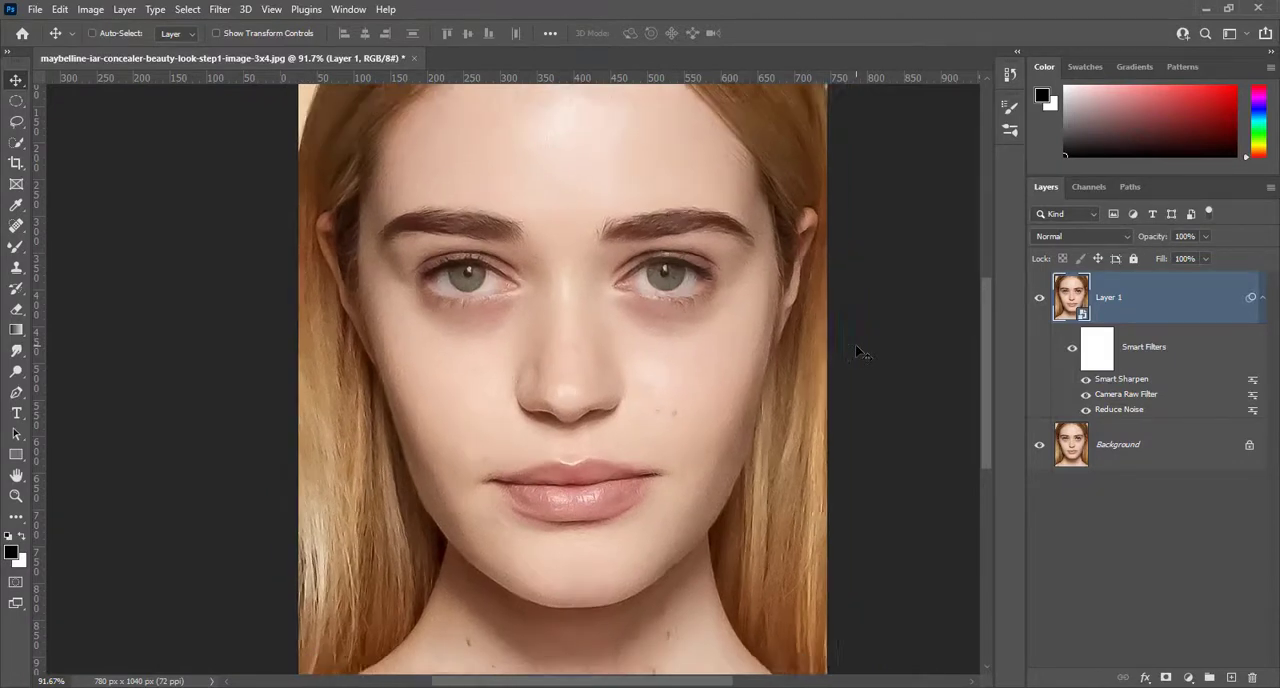
left_click(1039, 300)
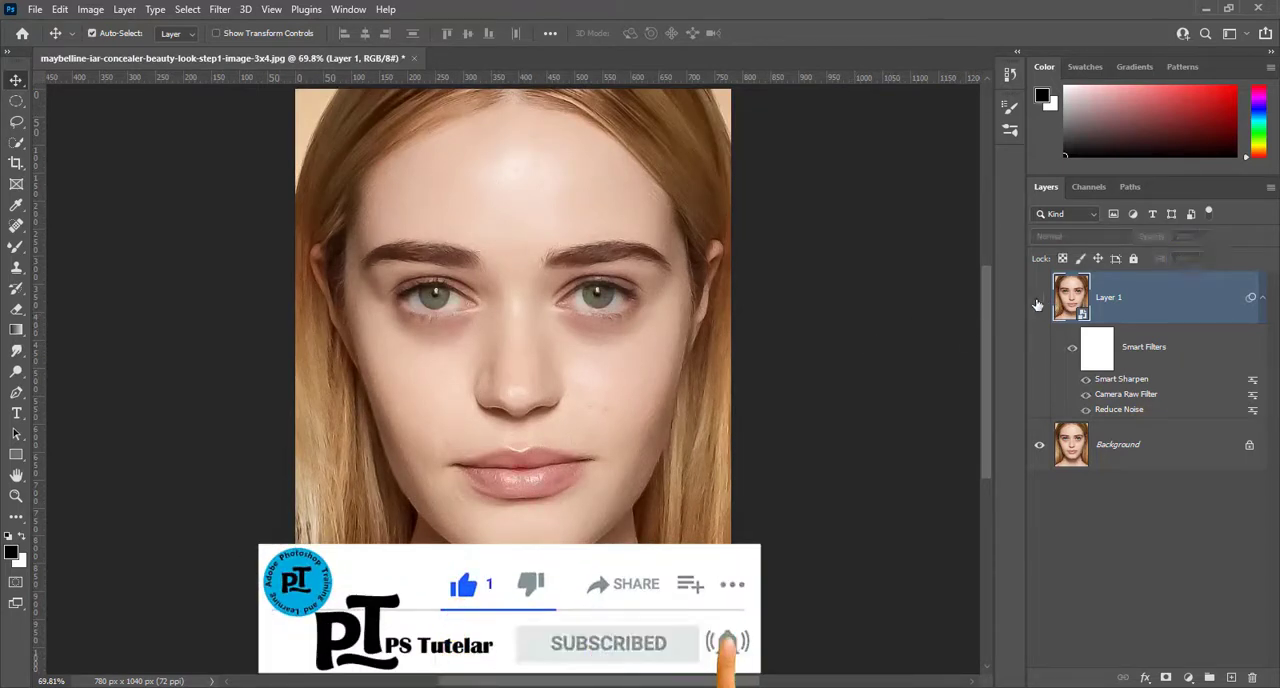
left_click(1039, 300)
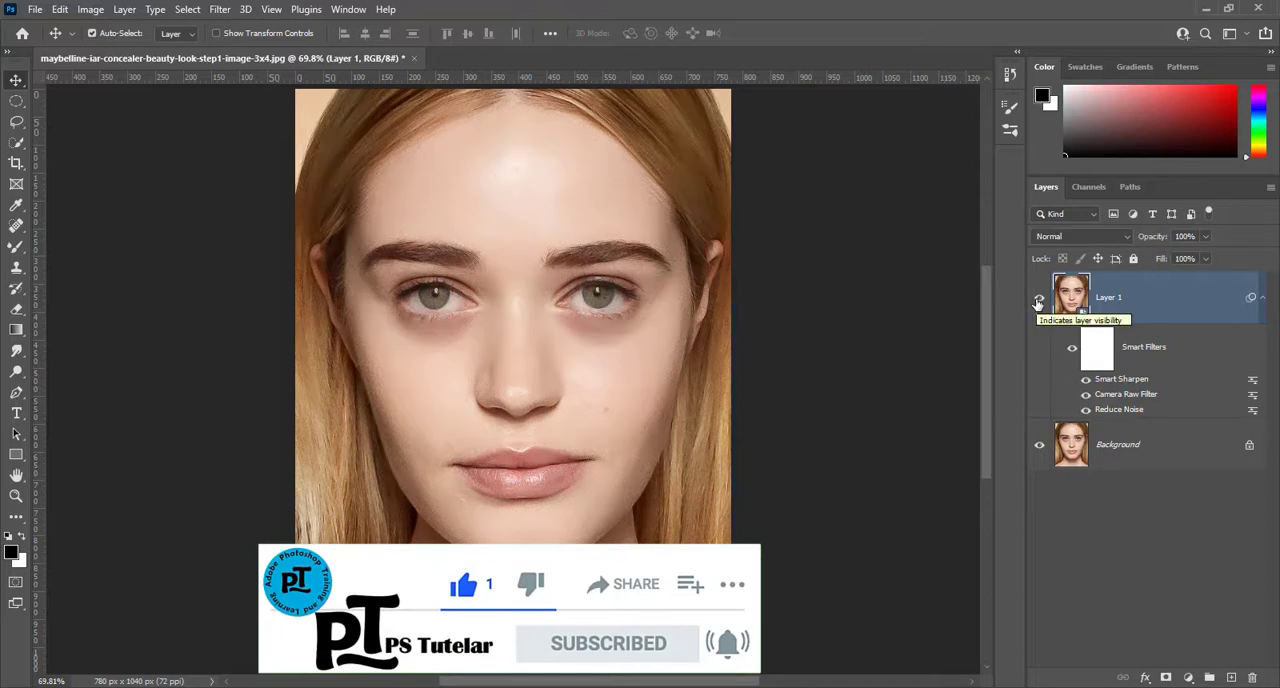